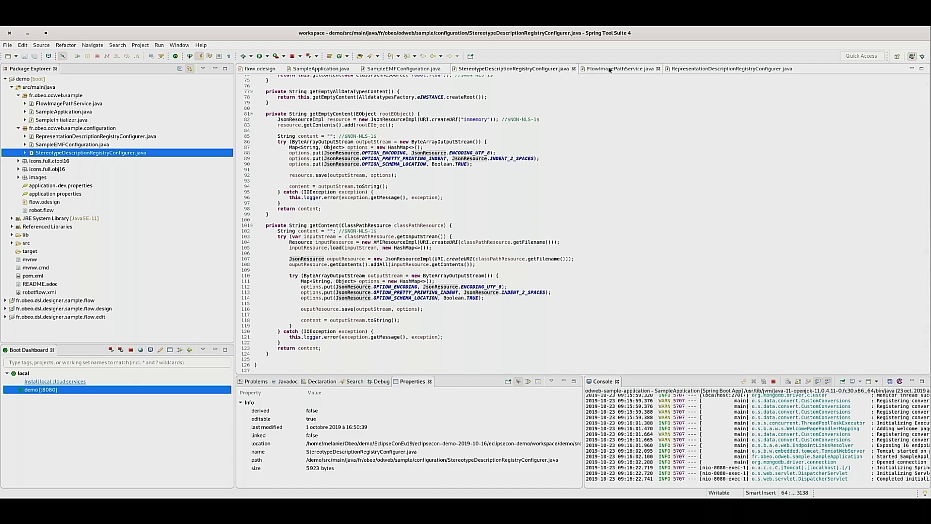
Step: Review the FlowImagePathService.java and RepresentationDescriptionRegistryConfigurer.java sources, including the flow.odesign registration
left_click(610, 70)
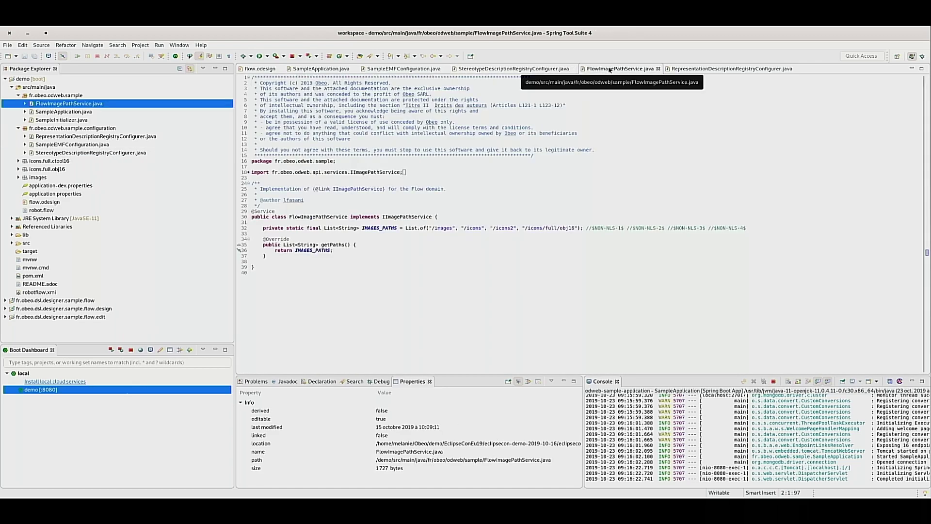
left_click(709, 71)
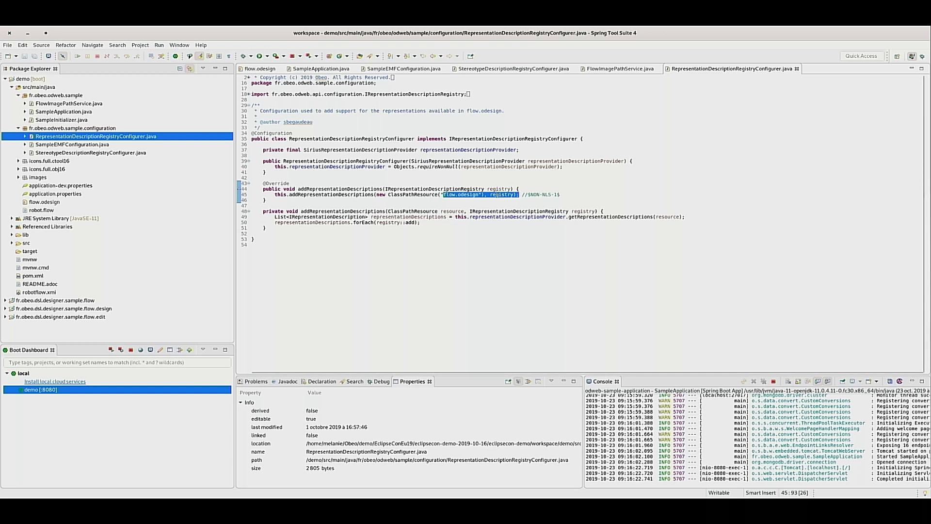
mouse_move(498, 195)
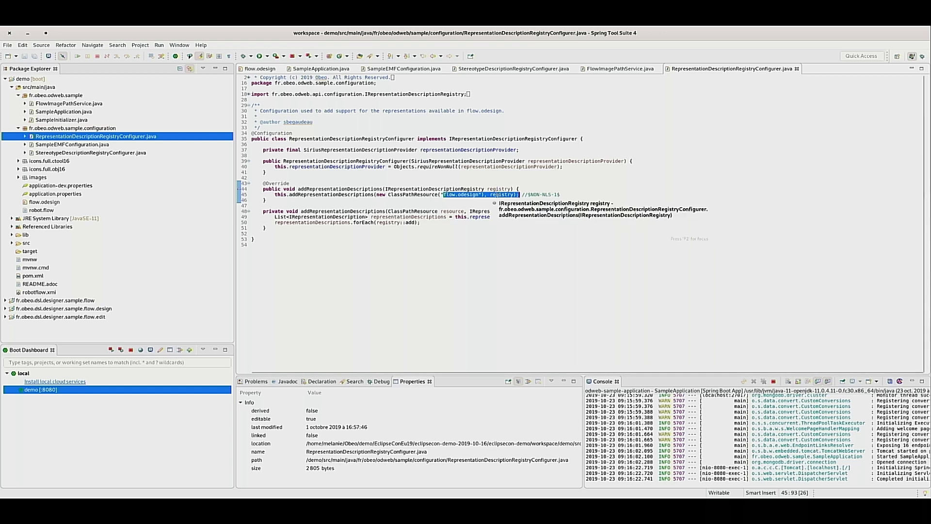
left_click(600, 69)
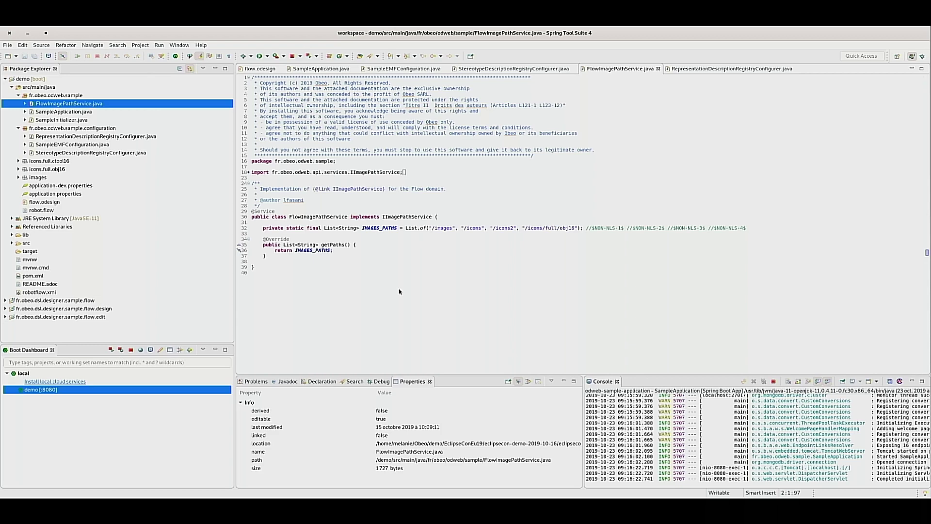
Step: Switch to Obeo Cloud Platform in the browser and create a new project named EconEURobotProject
key("alt+Tab")
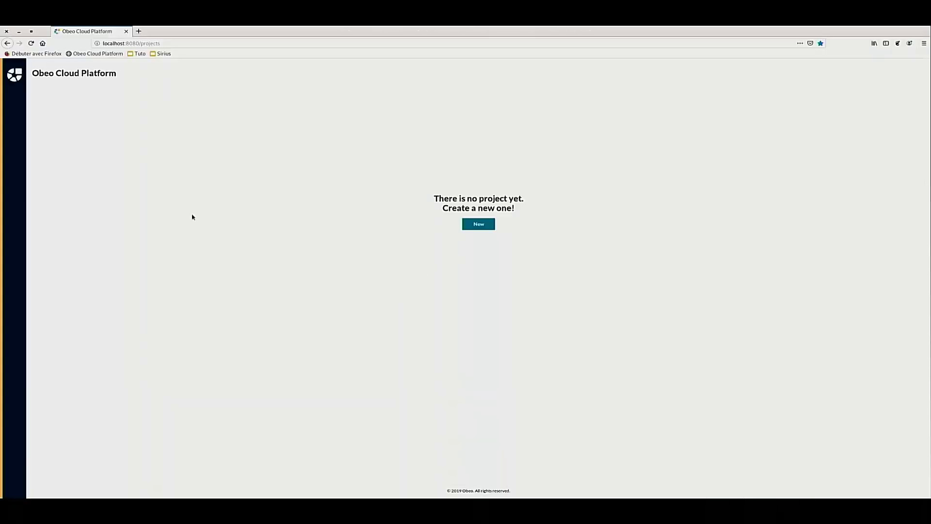
left_click(484, 224)
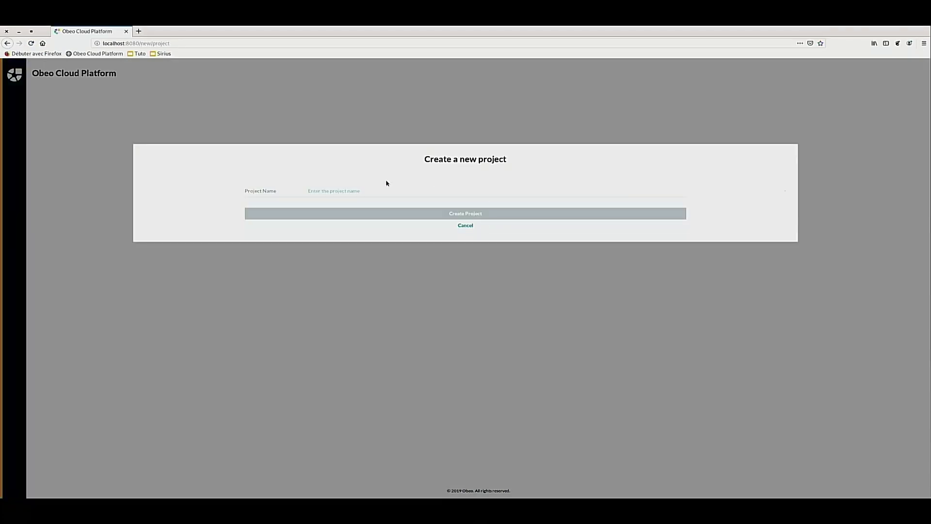
left_click(349, 191)
type("EconEU")
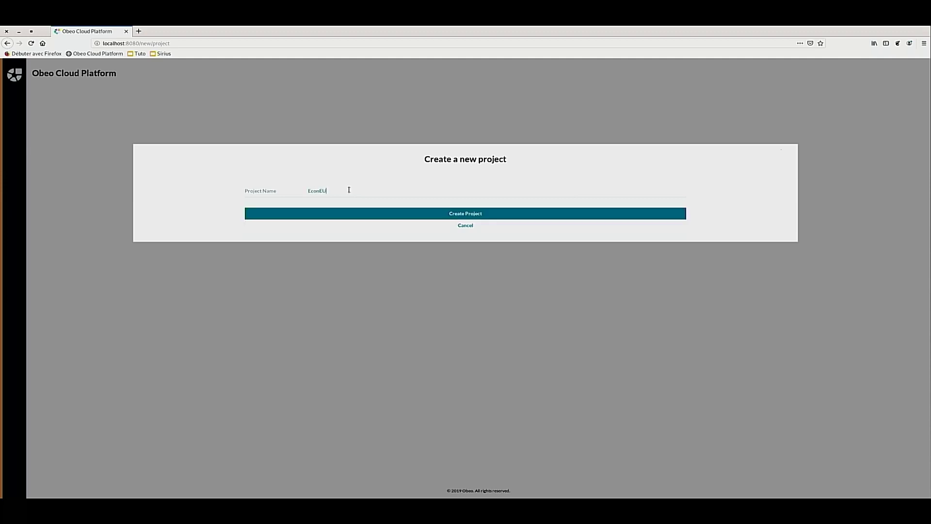
type("RobotProject")
key("Return")
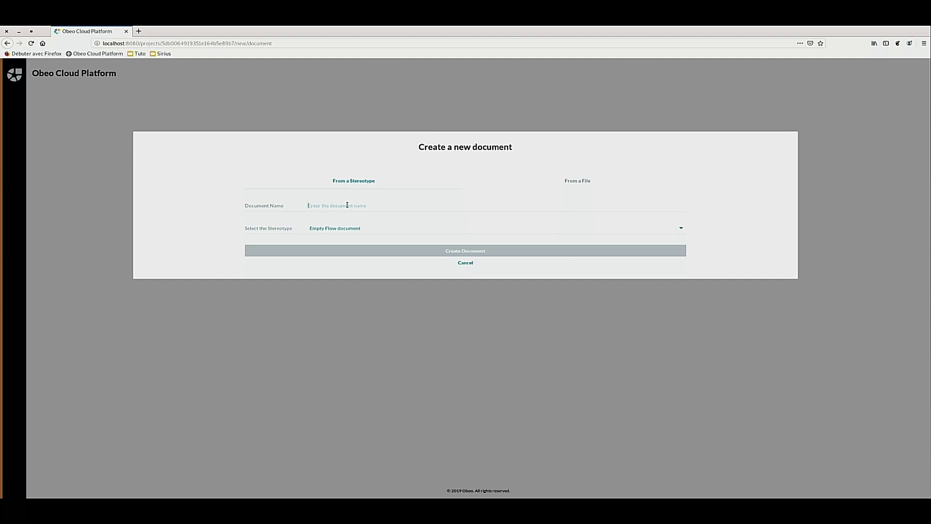
Step: Create the document EconEURObot from the Empty Flow document stereotype and name its system R2D2
type("Econ")
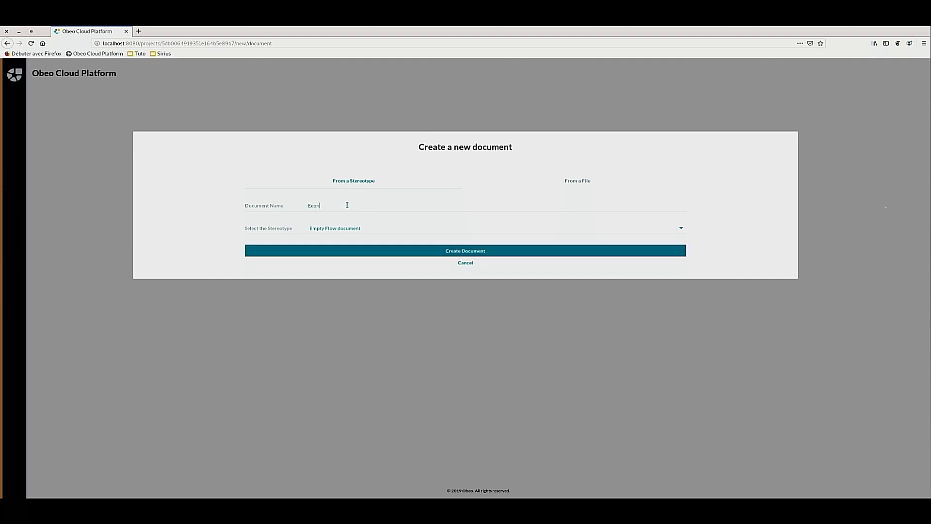
type("EURObot")
left_click(343, 230)
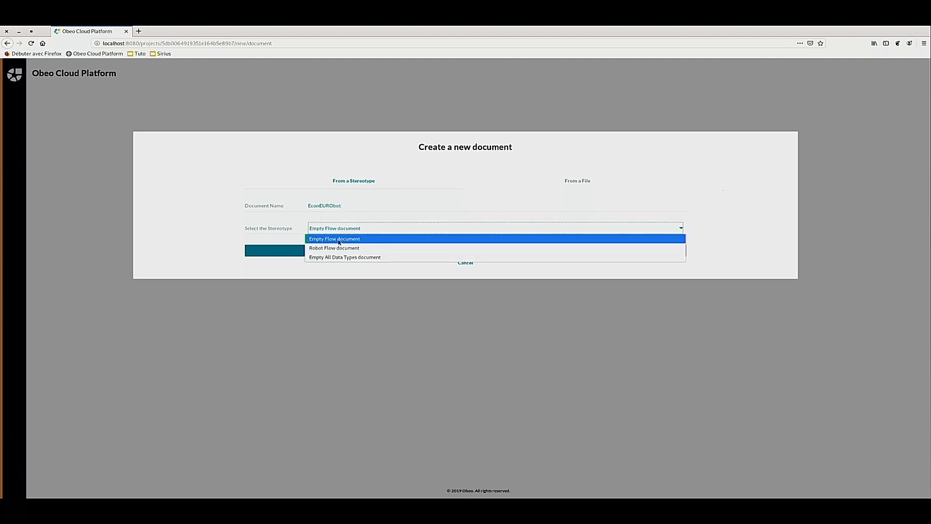
left_click(339, 240)
left_click(366, 252)
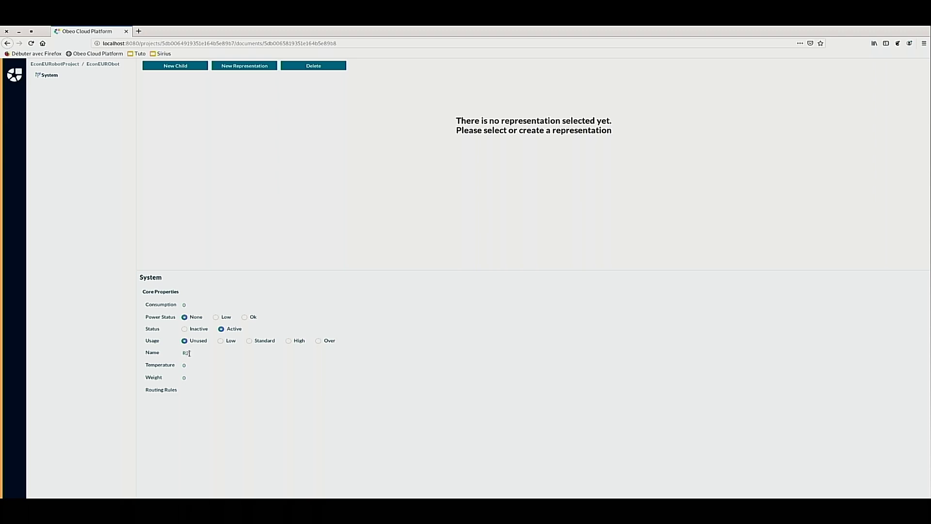
type("D2")
left_click(240, 235)
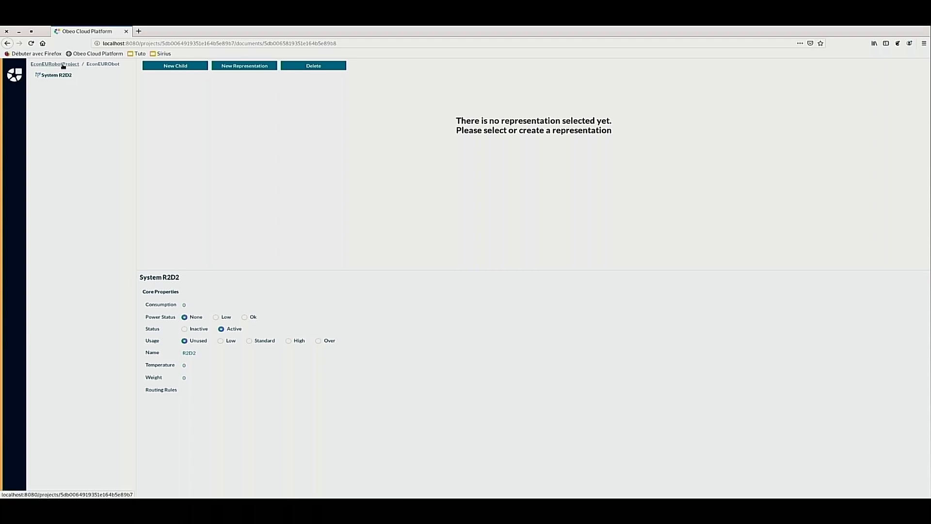
Step: Create a Topography representation for the R2D2 system, keeping the name Topography, and open it
left_click(238, 66)
left_click(348, 183)
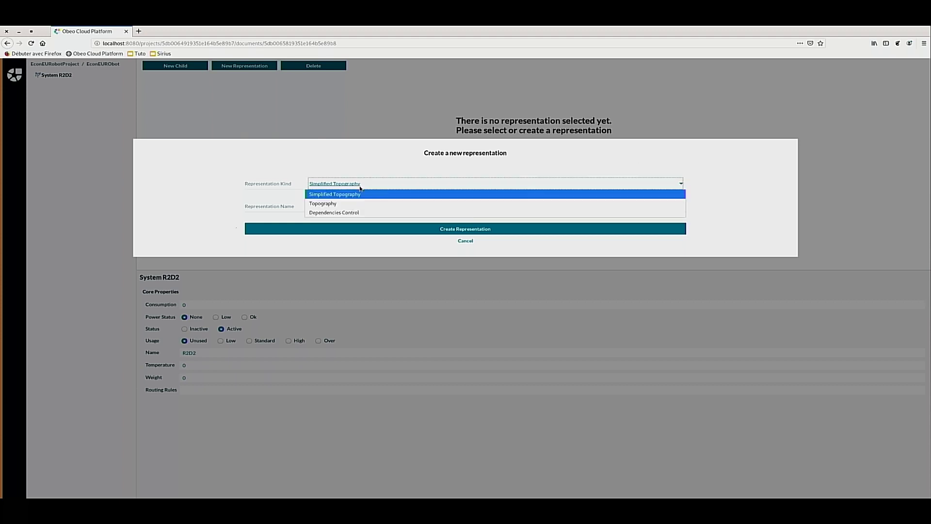
left_click(349, 203)
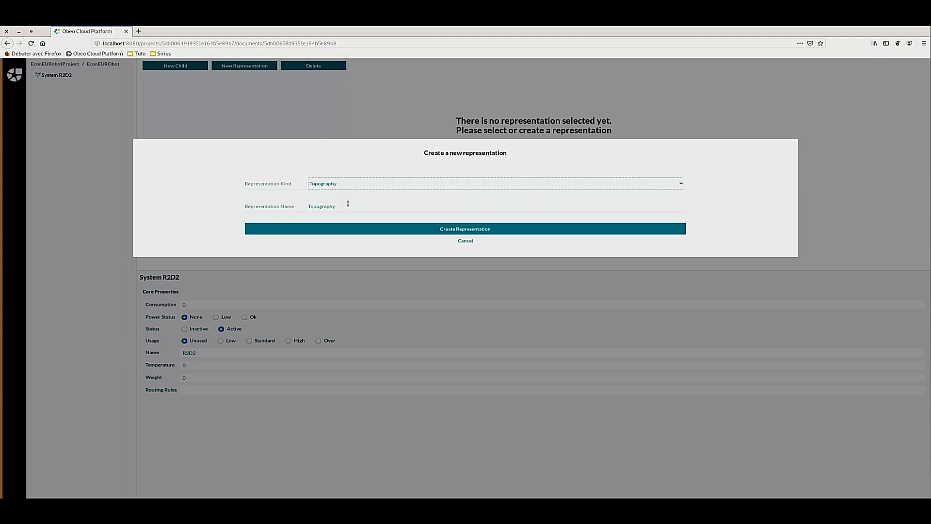
left_click(367, 235)
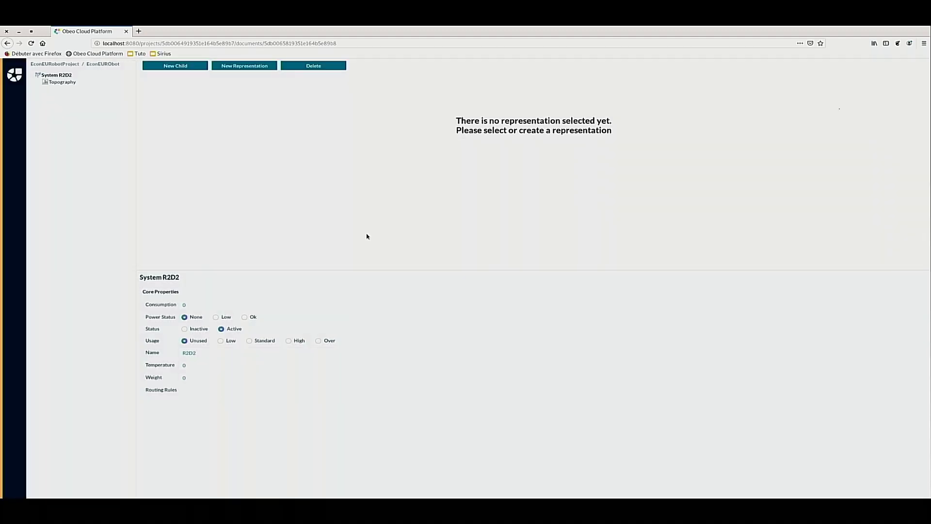
left_click(67, 83)
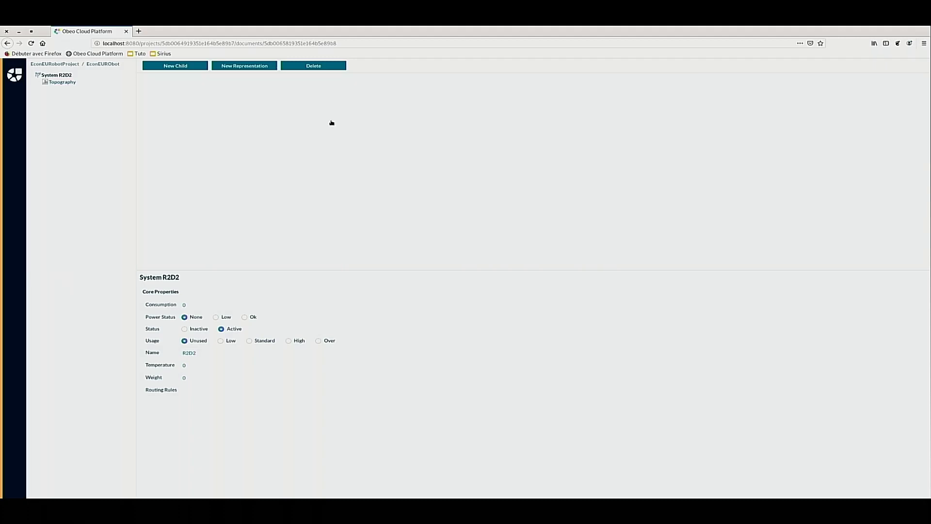
Step: Add a Composite Processor element as a child of the R2D2 system and name it Central_Unit
left_click(167, 66)
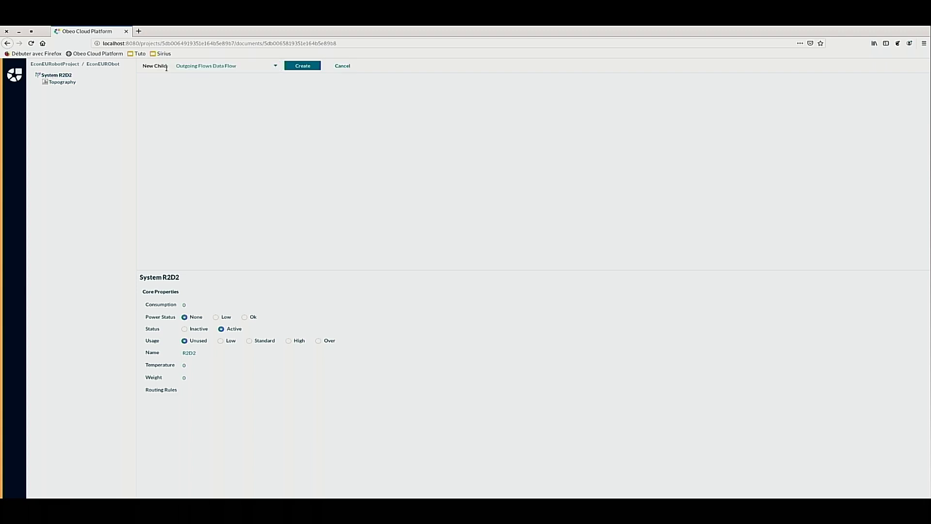
left_click(243, 67)
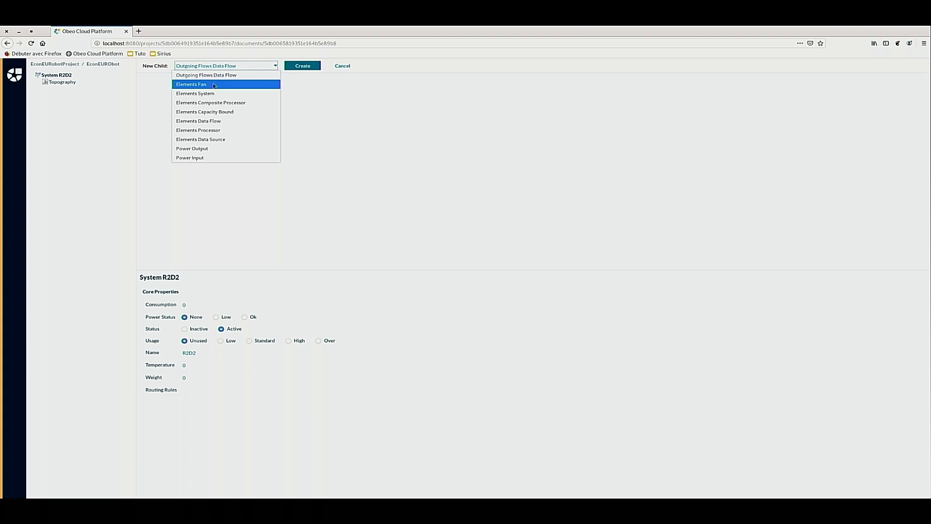
left_click(215, 104)
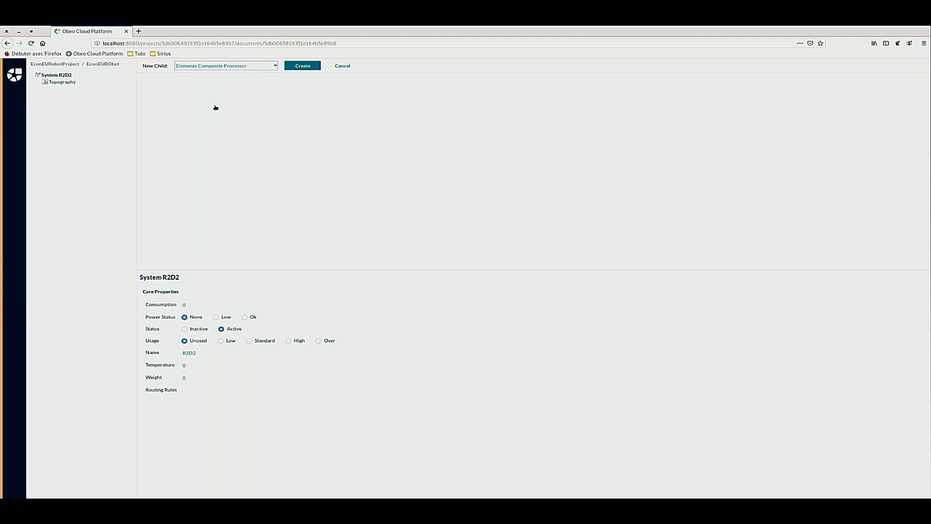
left_click(302, 65)
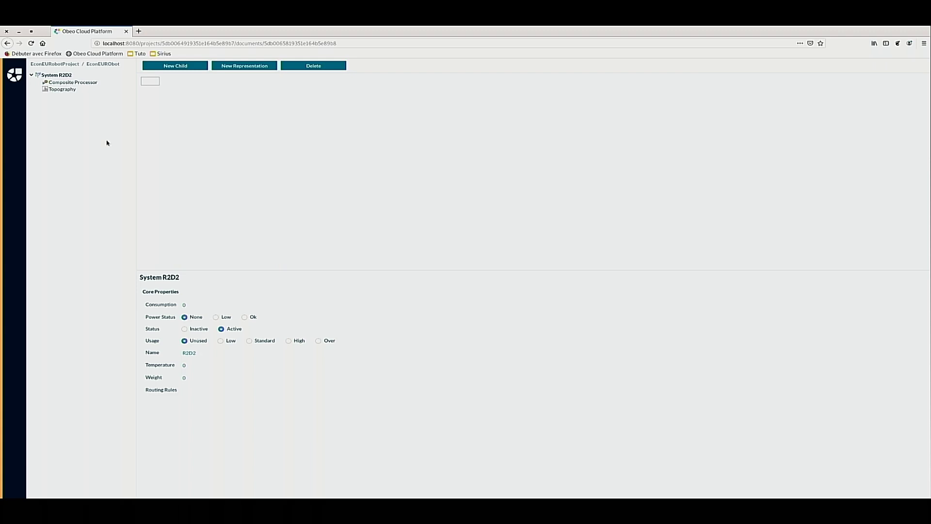
left_click(82, 82)
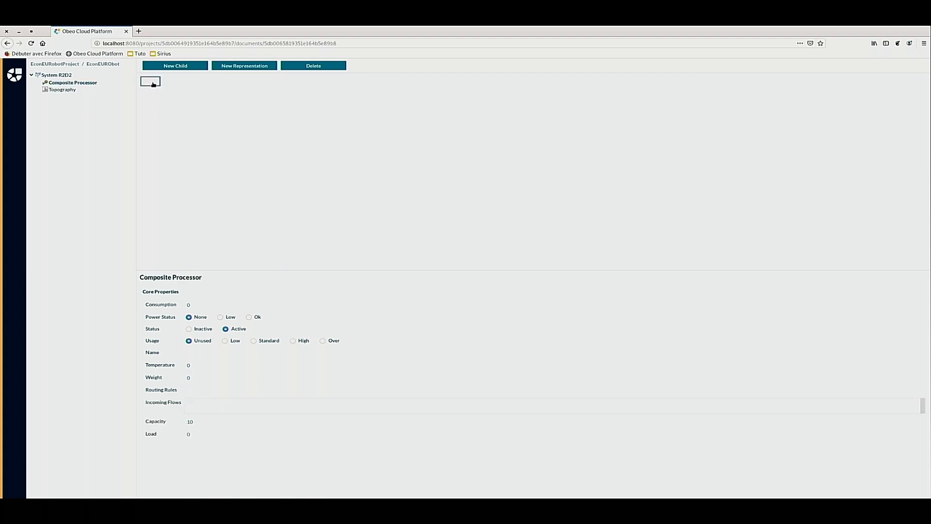
left_click(198, 353)
type("Central_Unit")
key("Return")
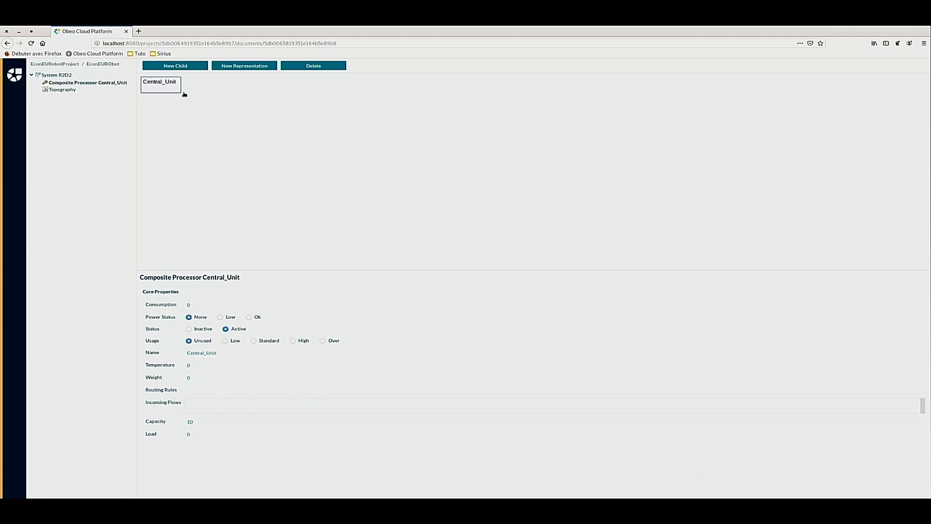
Step: Add a Processor element inside the Central_Unit composite processor and name it Proc
left_click(171, 82)
left_click(177, 66)
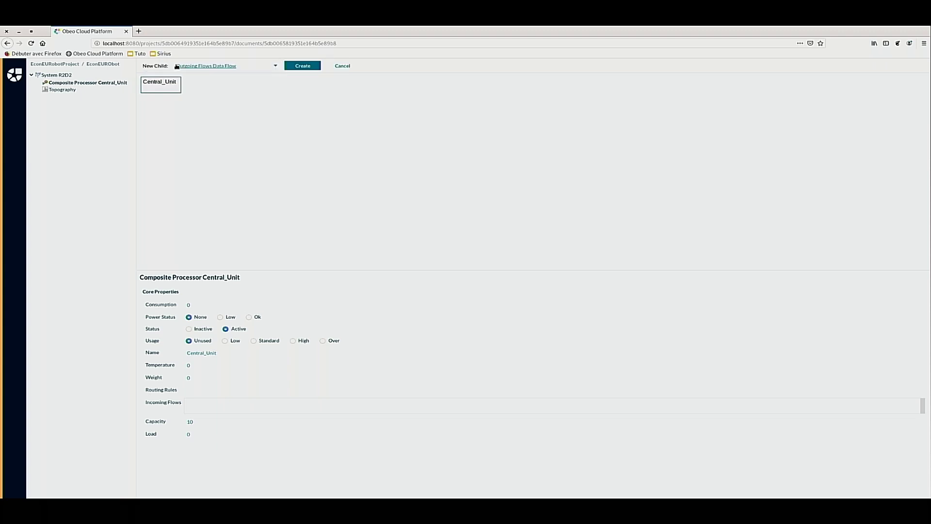
left_click(208, 66)
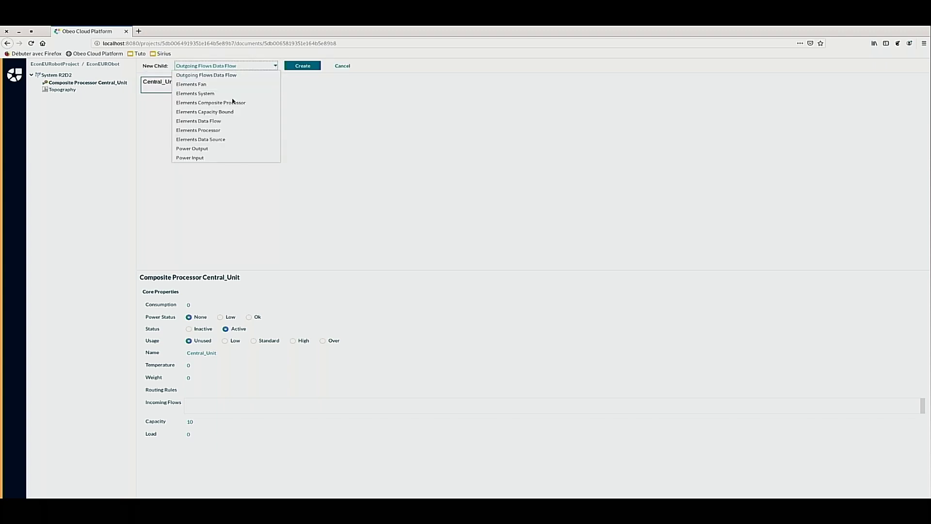
left_click(223, 130)
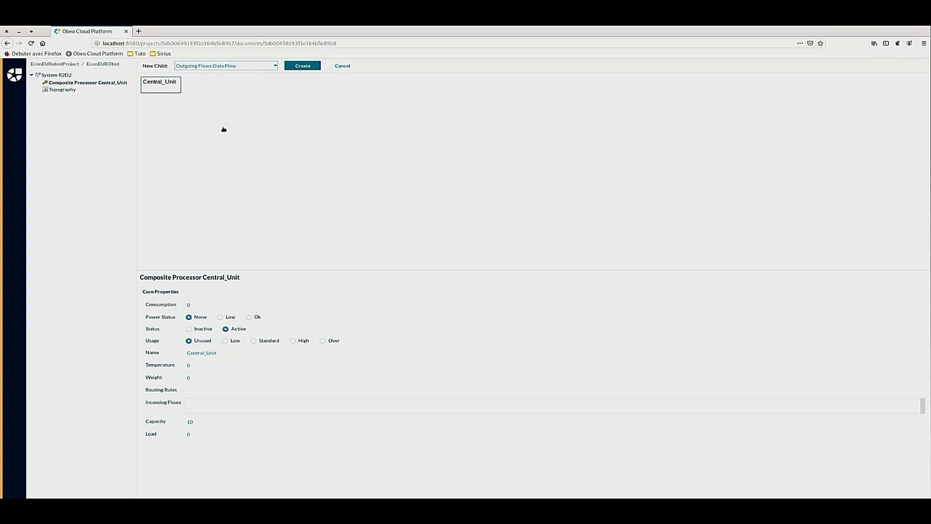
left_click(293, 67)
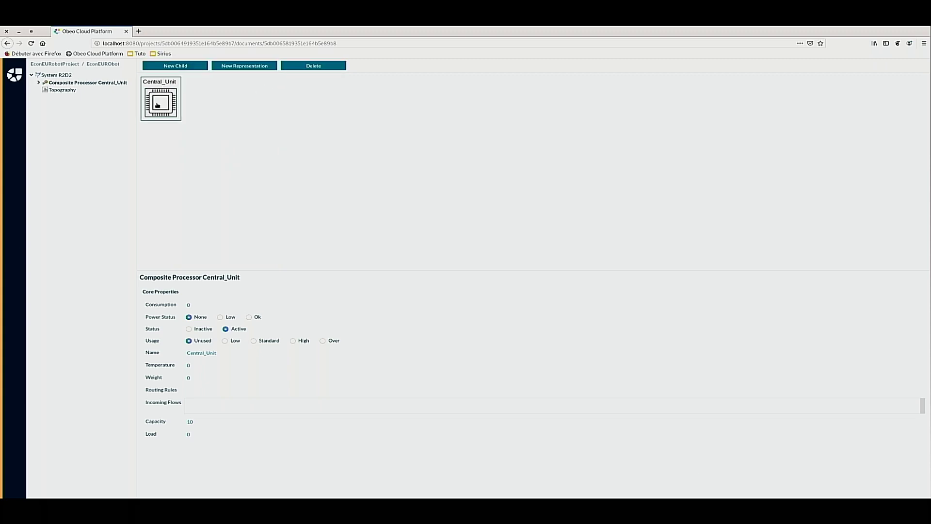
left_click(157, 105)
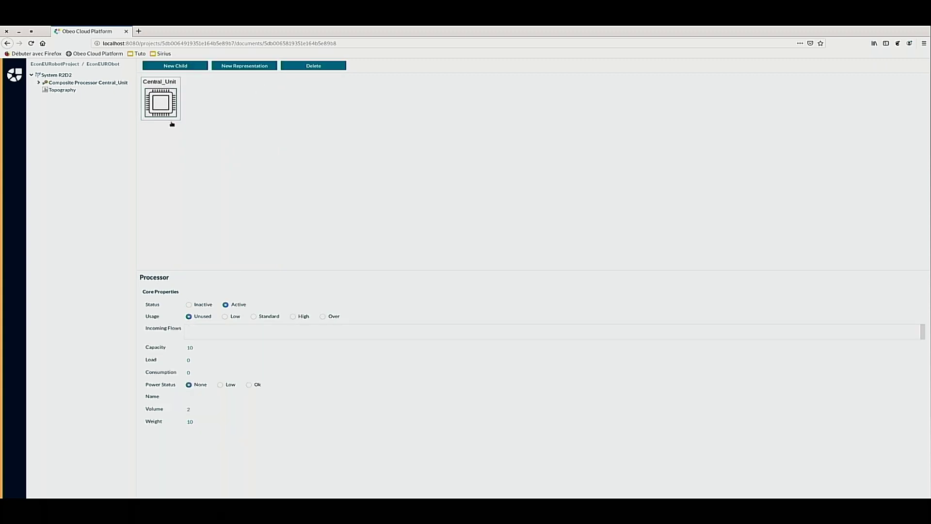
left_click(198, 394)
key("Return")
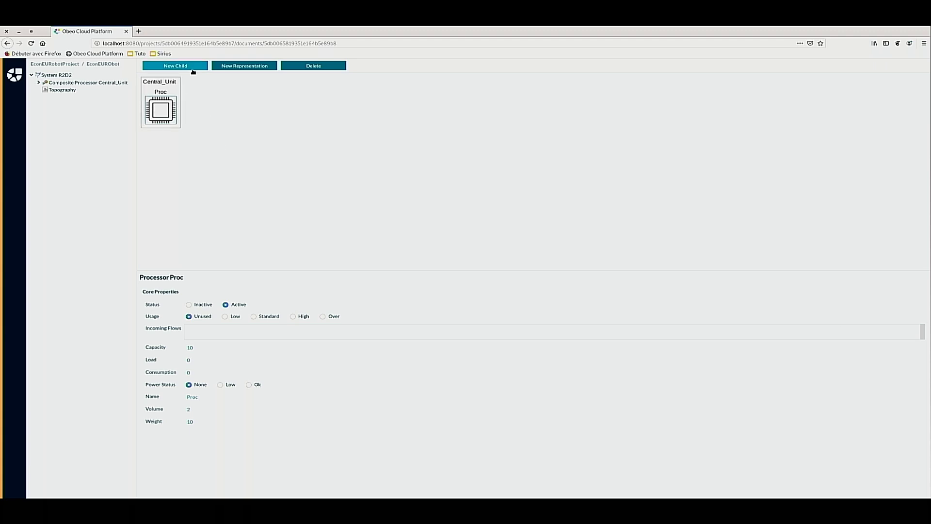
Step: Add a Fan element inside Central_Unit and expand Central_Unit in the model tree to show its children
left_click(173, 86)
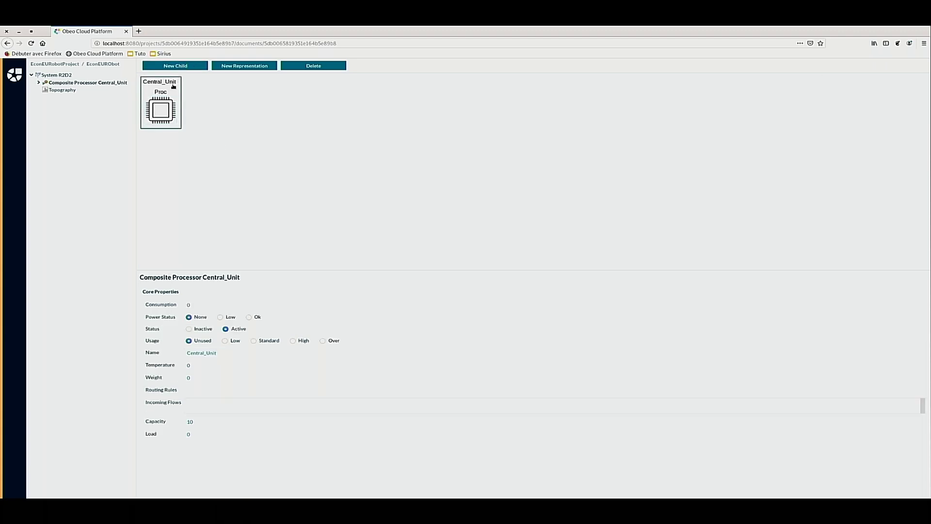
left_click(194, 65)
left_click(196, 67)
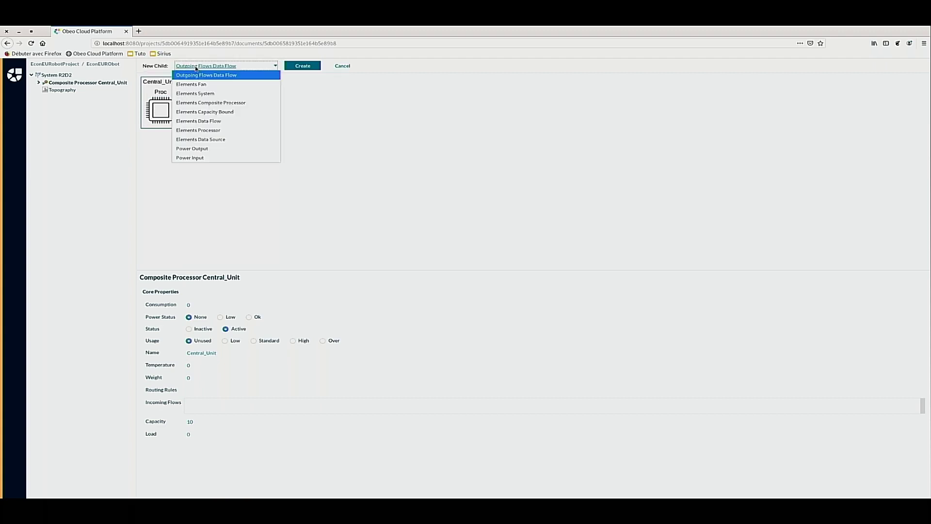
left_click(199, 75)
left_click(301, 66)
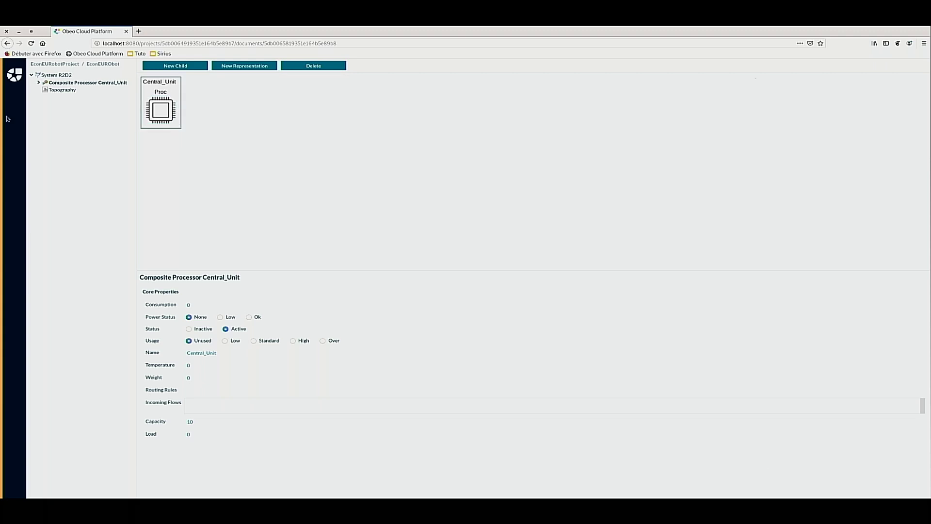
left_click(39, 82)
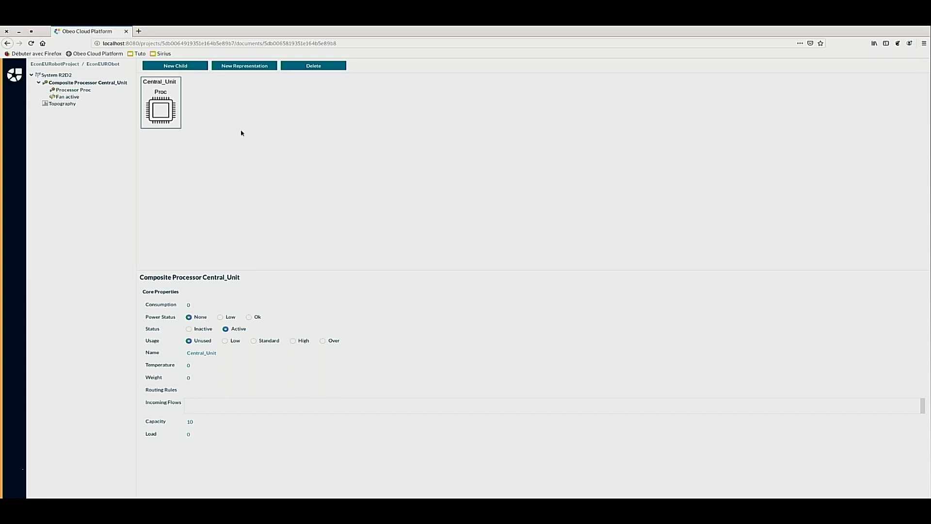
Step: Switch to Spring Tool Suite, stop the running demo application and bring up flow.odesign in the editor
key("alt+Tab")
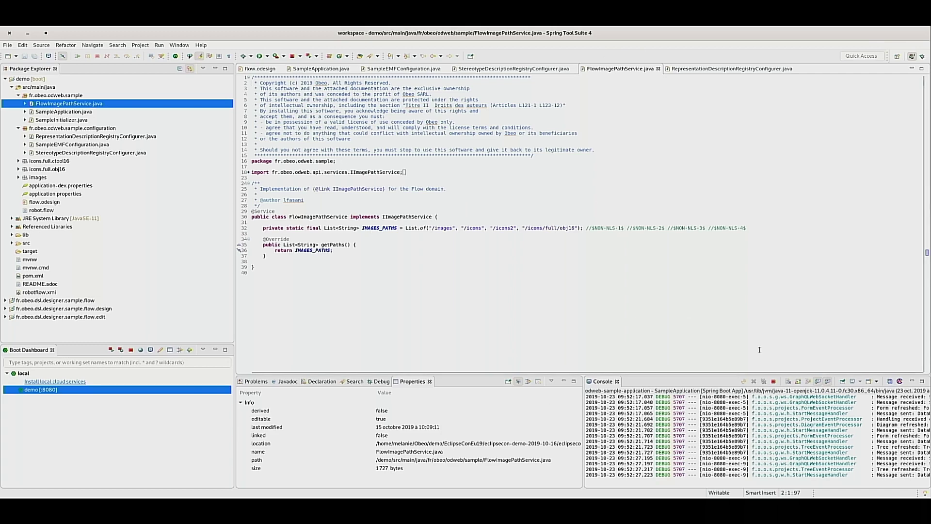
left_click(773, 382)
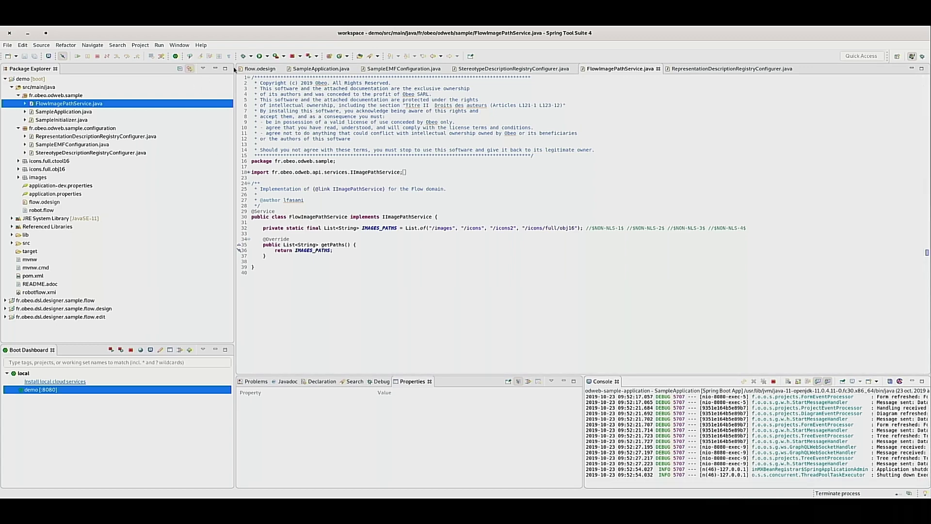
left_click(260, 68)
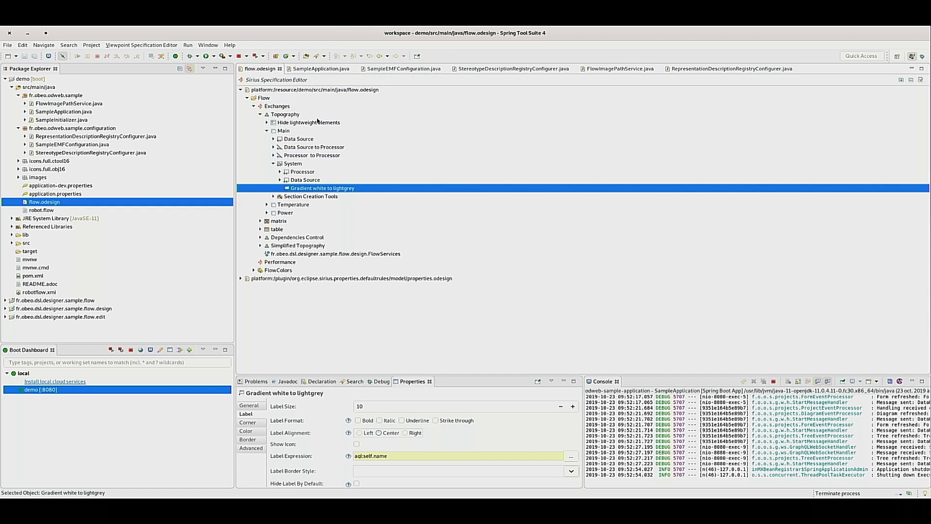
Step: Copy the Fan node from importSystem in the Temperature layer into the Main layer of the Topography diagram and save flow.odesign
left_click(267, 204)
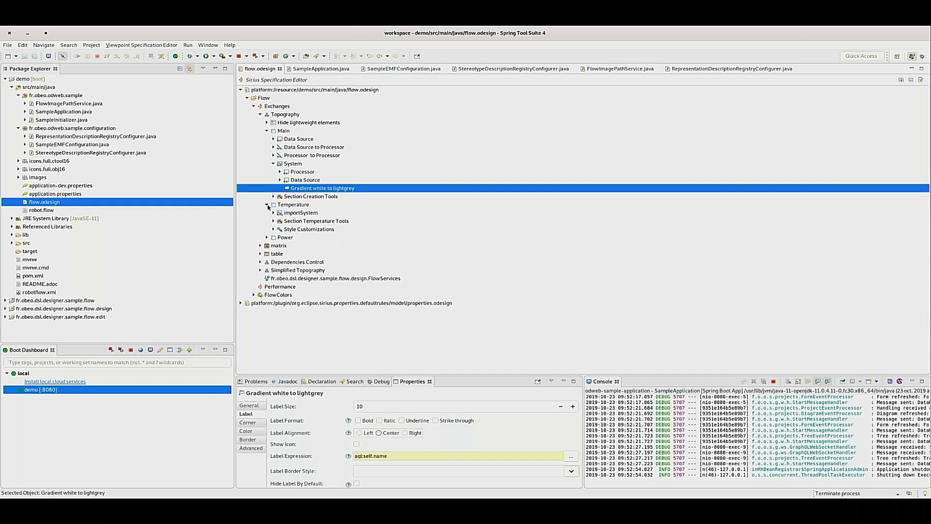
left_click(274, 212)
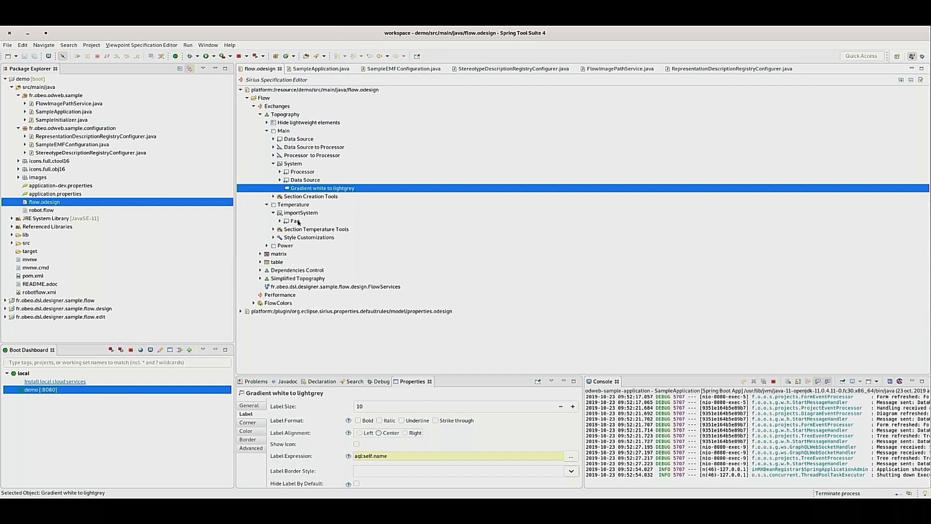
left_click(298, 222)
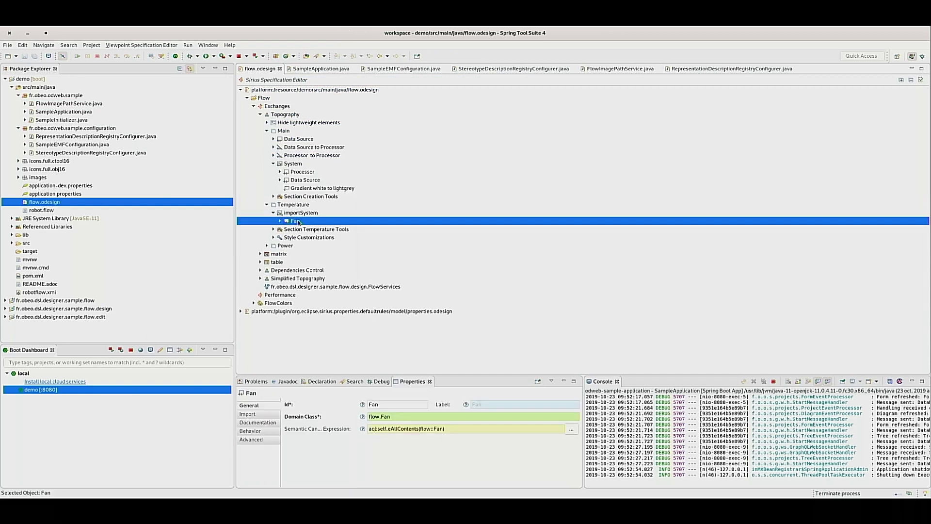
left_click(286, 132)
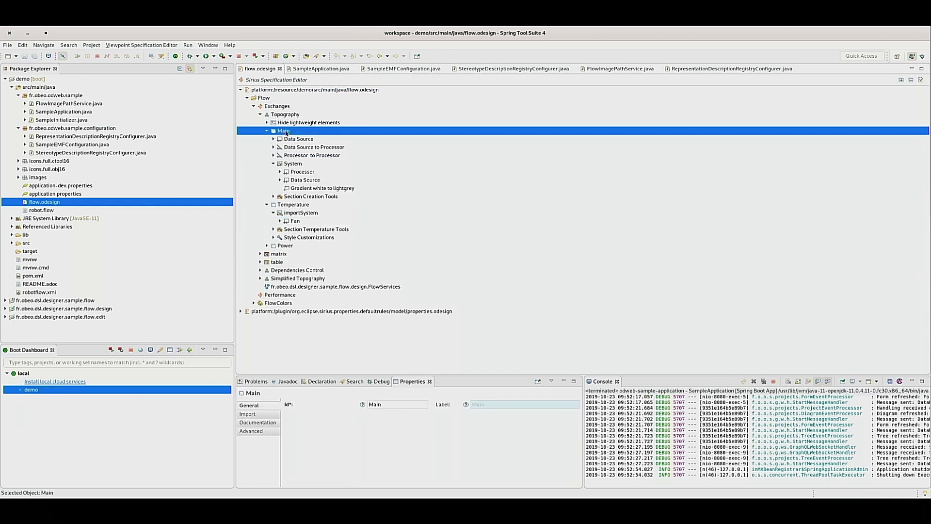
key("ctrl+v")
key("ctrl+s")
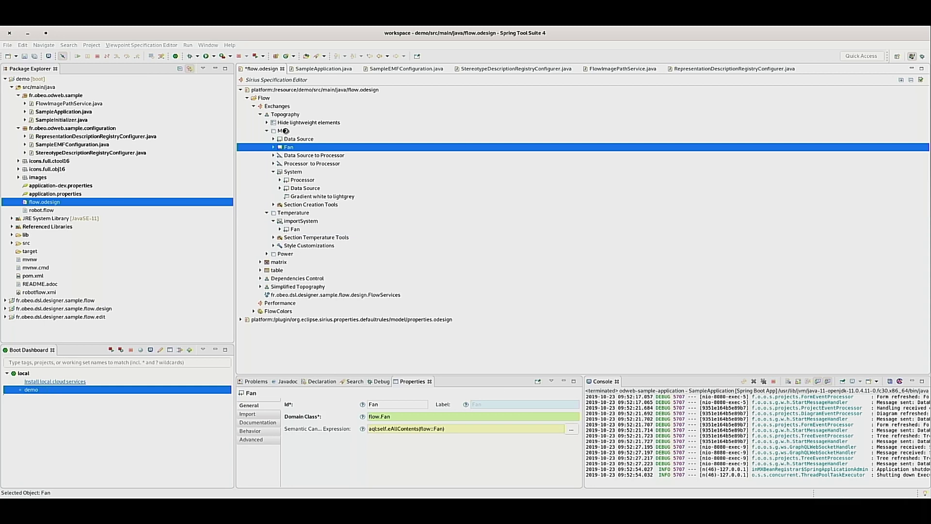
Step: Set the label expression of the System container's white-to-lightgrey gradient style to aql:self.name+' '+ self.temperature +'°C' and save
left_click(290, 173)
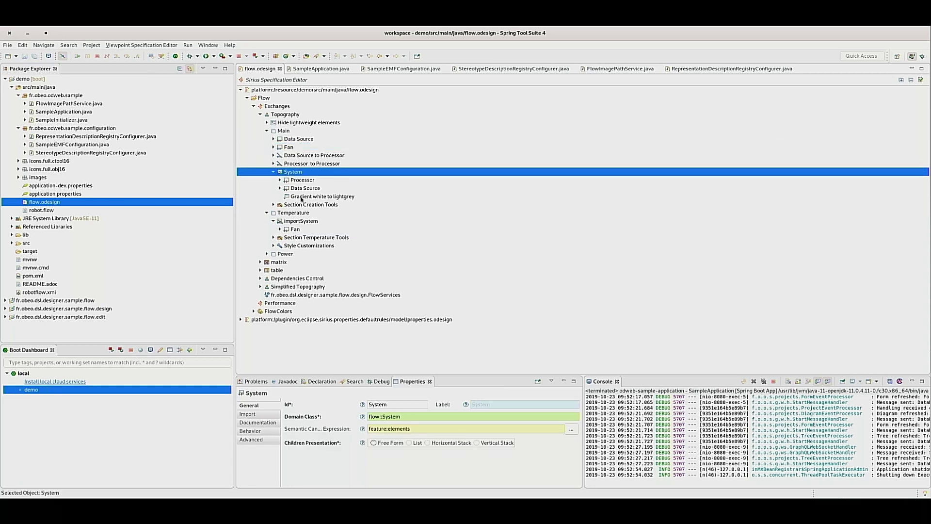
left_click(302, 197)
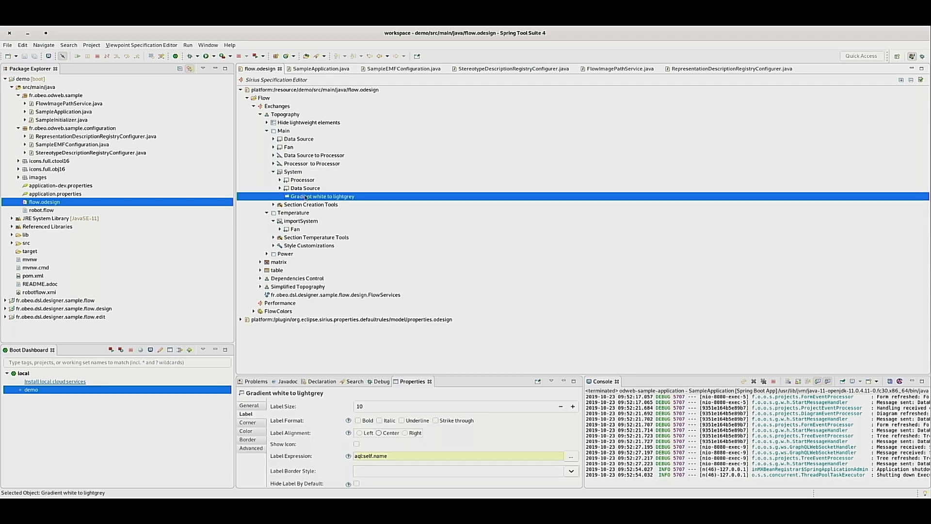
left_click(420, 456)
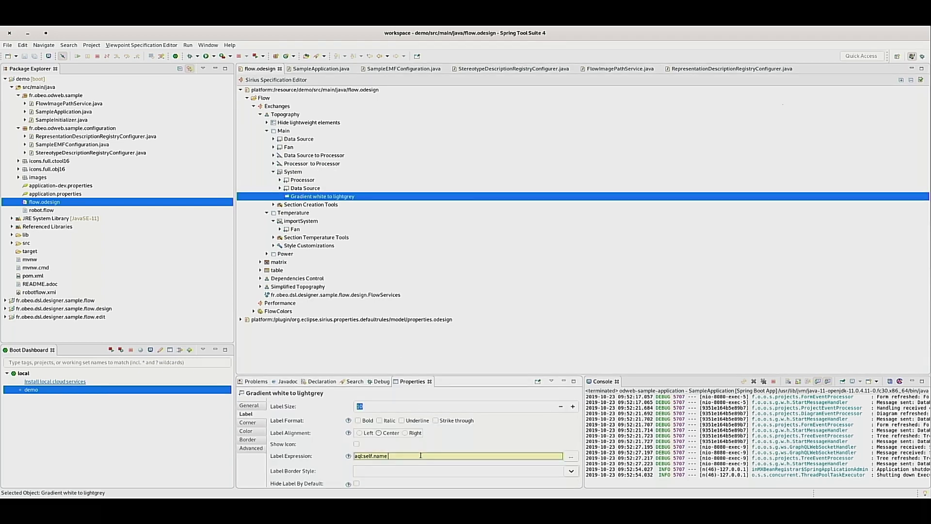
type("'")
key("Left")
key("Left")
type("+ ' '+ self.te")
key("ctrl+space")
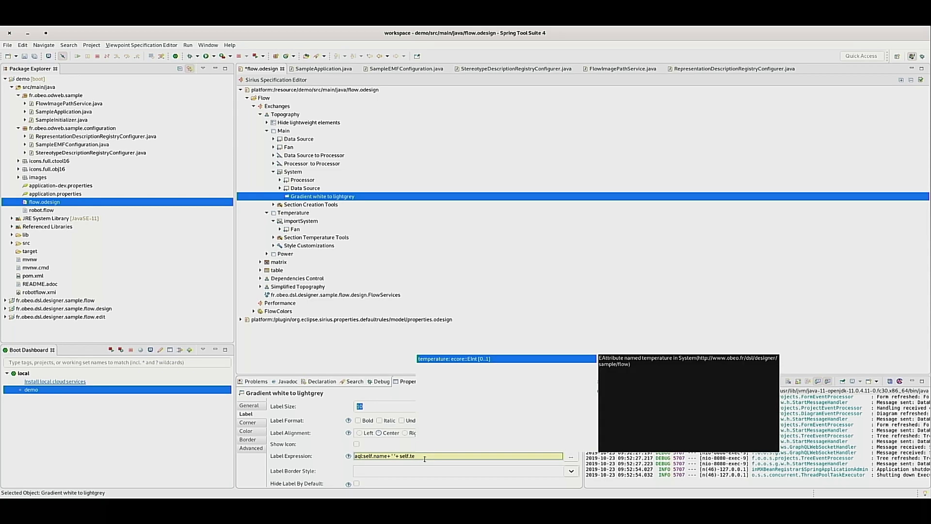
key("Return")
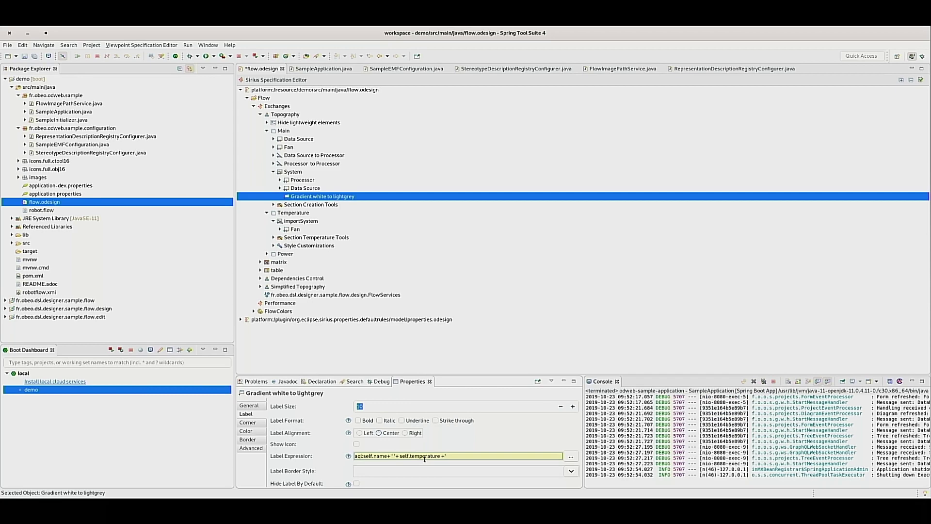
type("+''C")
key("ctrl+s")
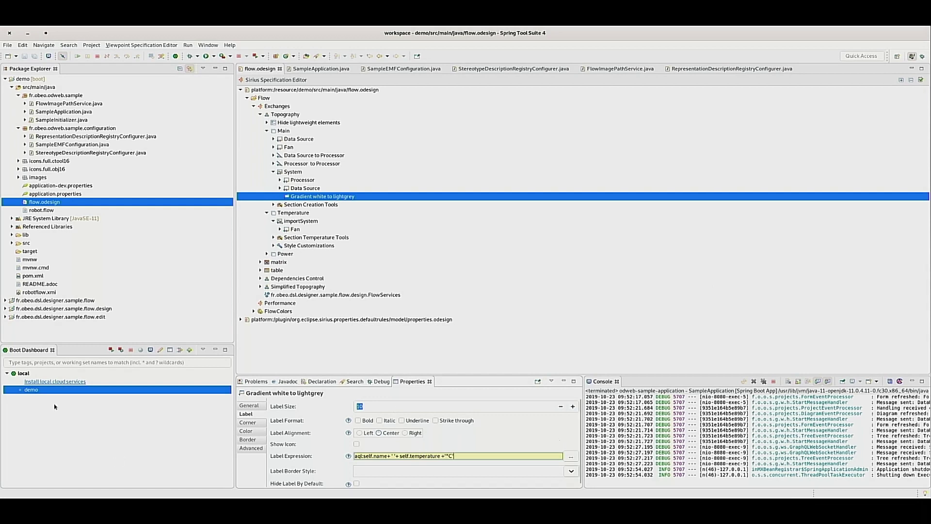
Step: Start the demo application again, switch to Obeo Cloud Platform in the browser, reload the page and open the R2D2 system's Topography diagram
left_click(32, 391)
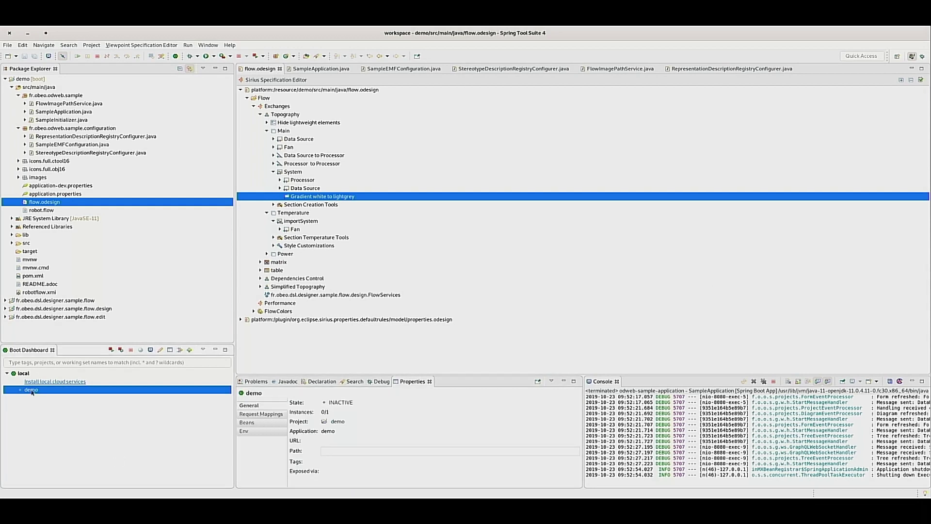
left_click(111, 350)
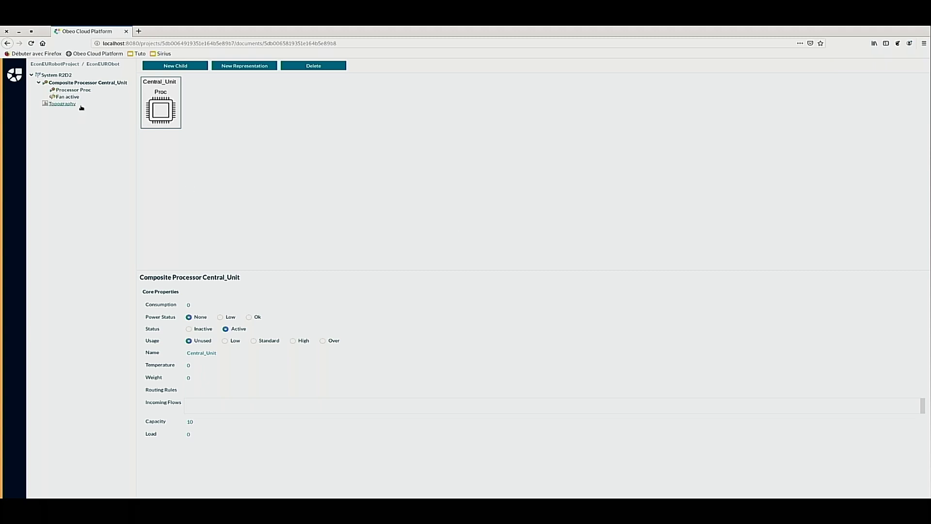
left_click(31, 43)
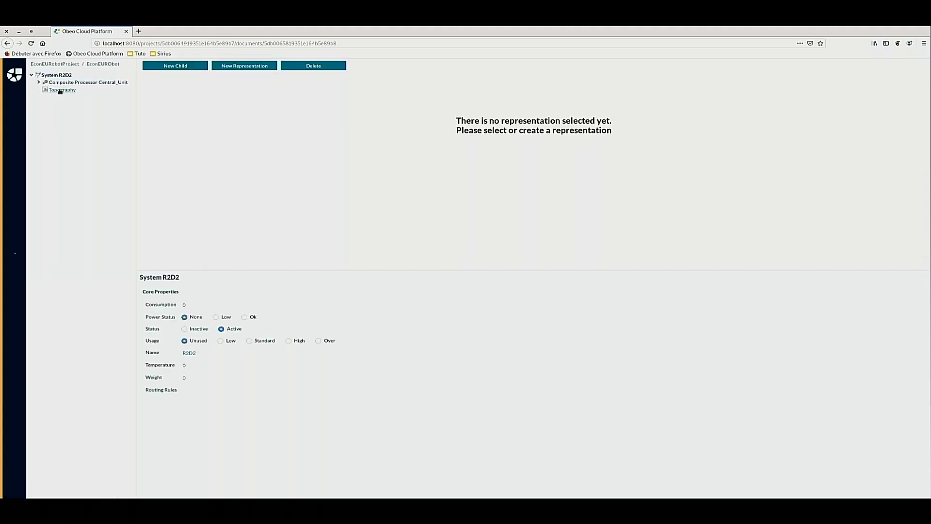
left_click(61, 90)
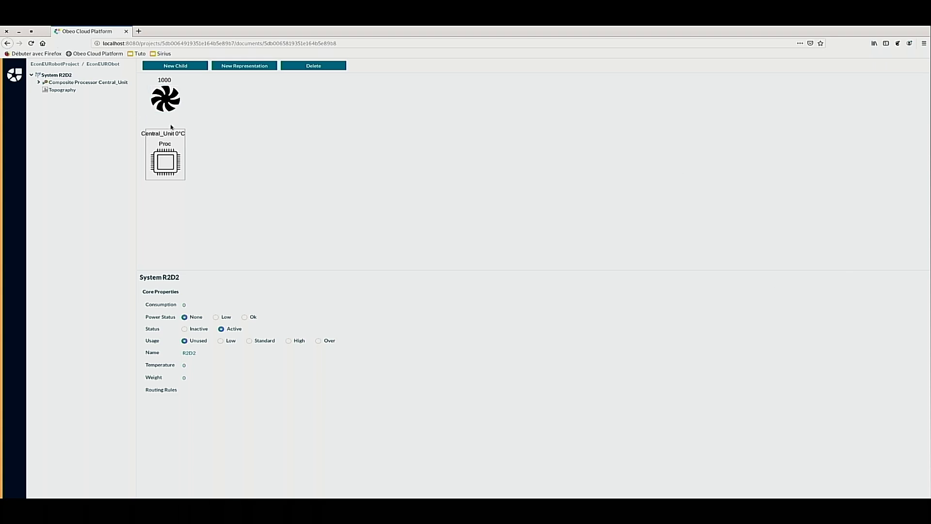
Step: Switch to the Google Slides presentation, advance to the "Sirius as a web application" demo slide and return to Obeo Cloud Platform
key("alt+Tab")
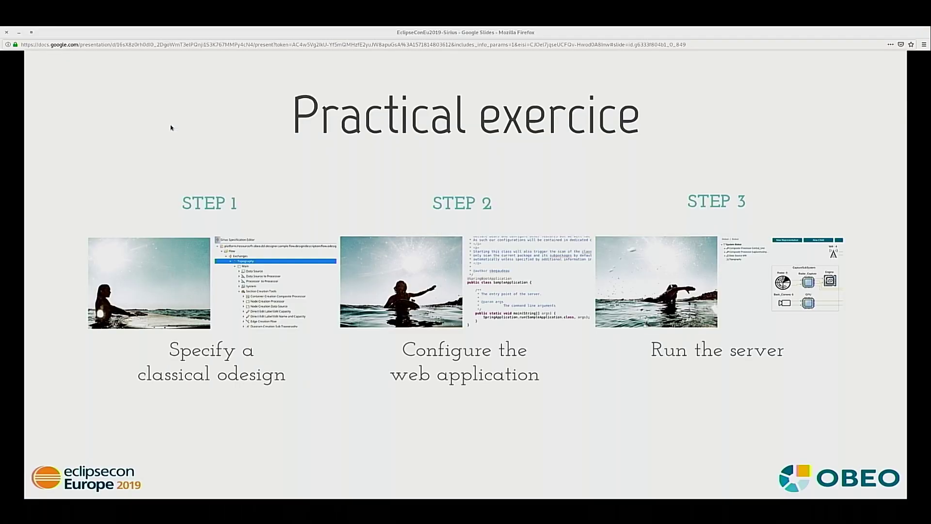
key("Right")
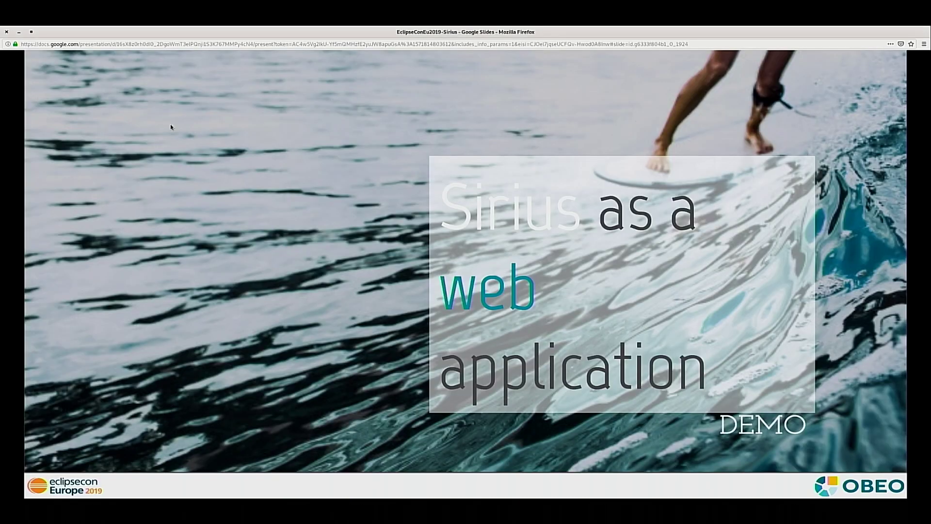
key("alt+Tab")
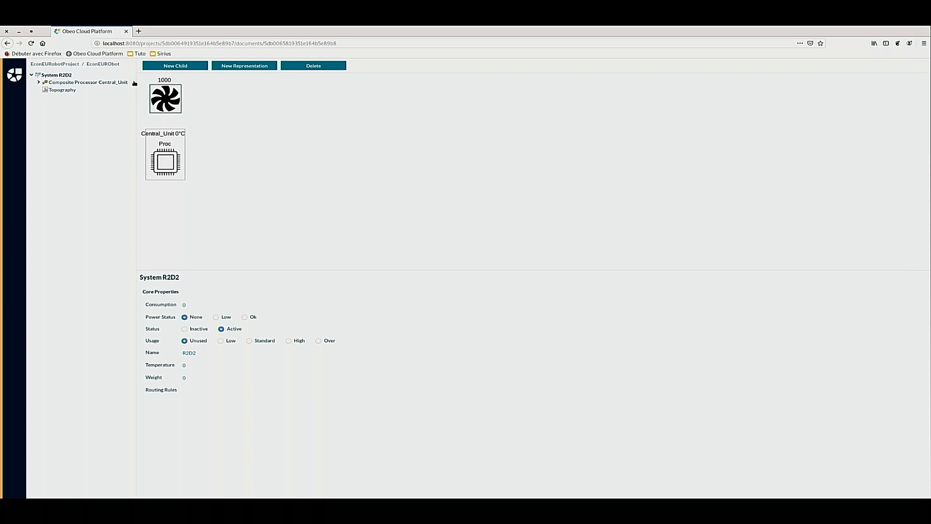
Step: Create a new document in EconEURobotProject by uploading the robot.flow file from the demo project's src/main/java folder
left_click(46, 64)
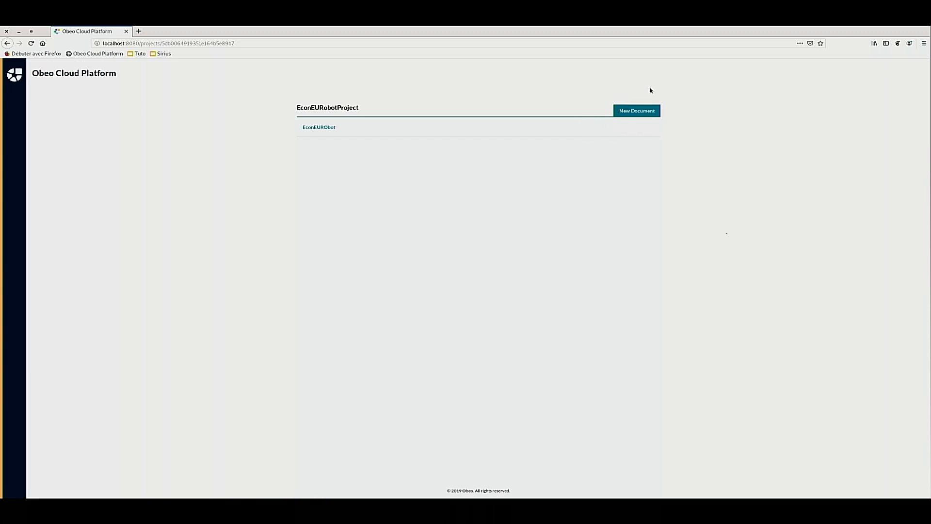
left_click(628, 111)
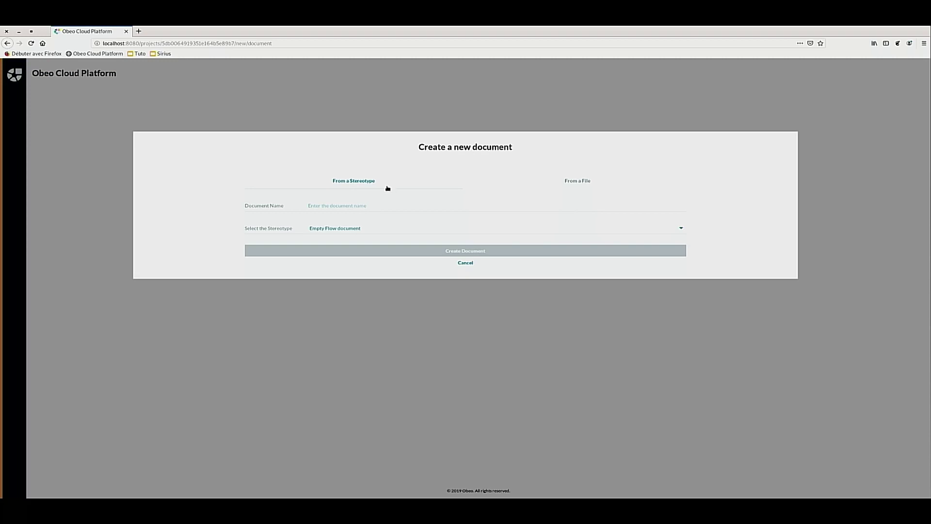
left_click(571, 183)
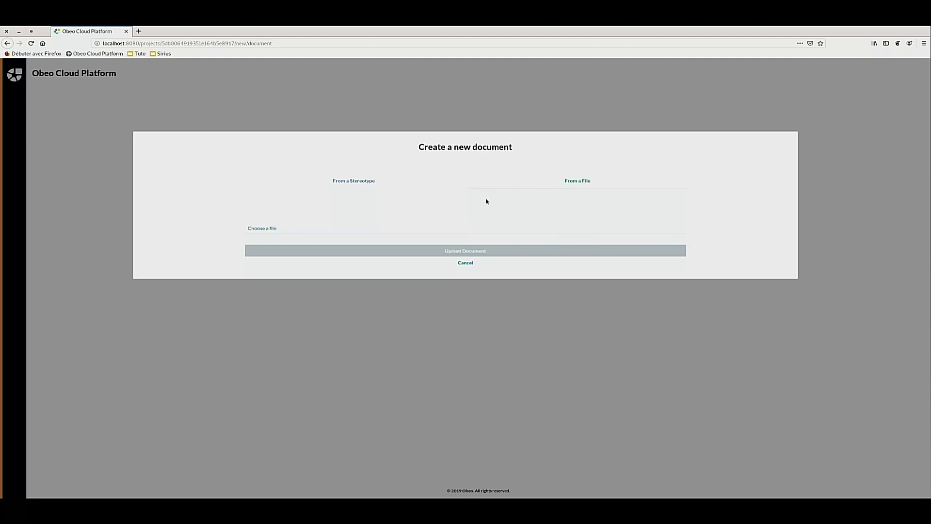
left_click(270, 232)
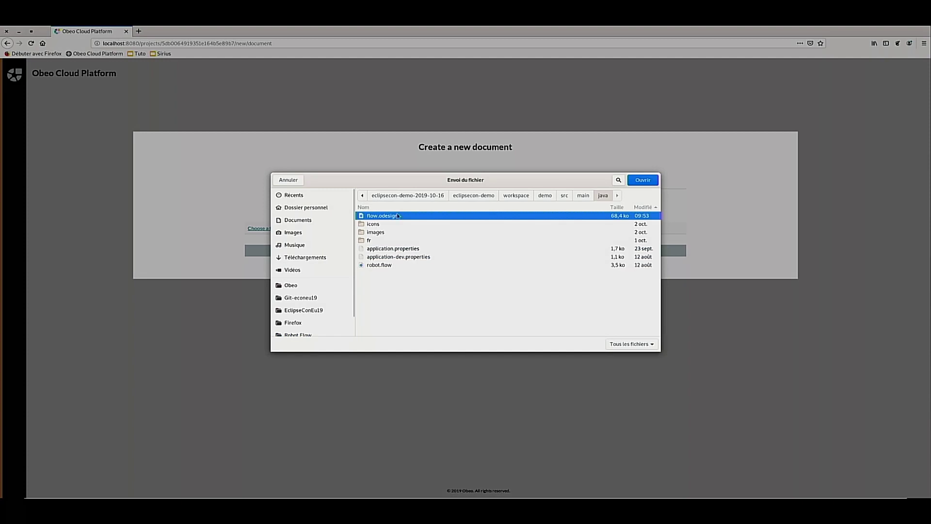
left_click(303, 335)
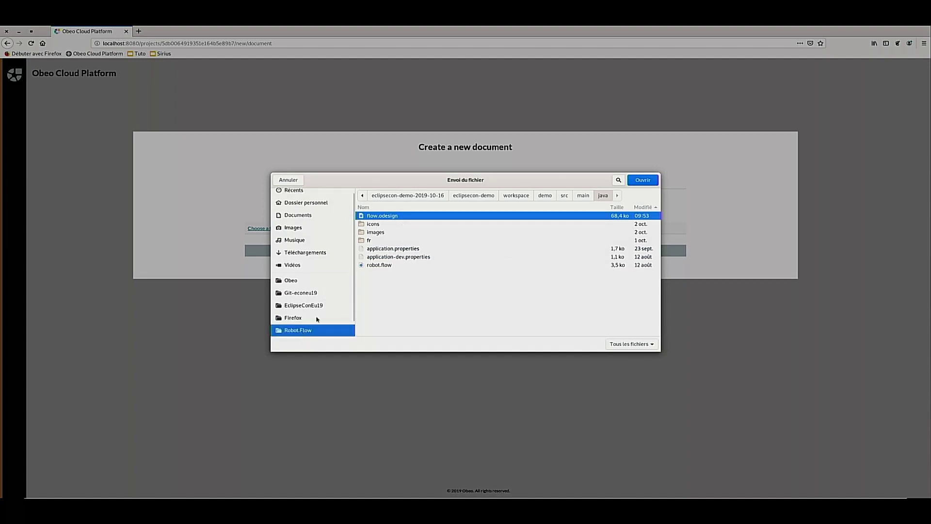
left_click(376, 264)
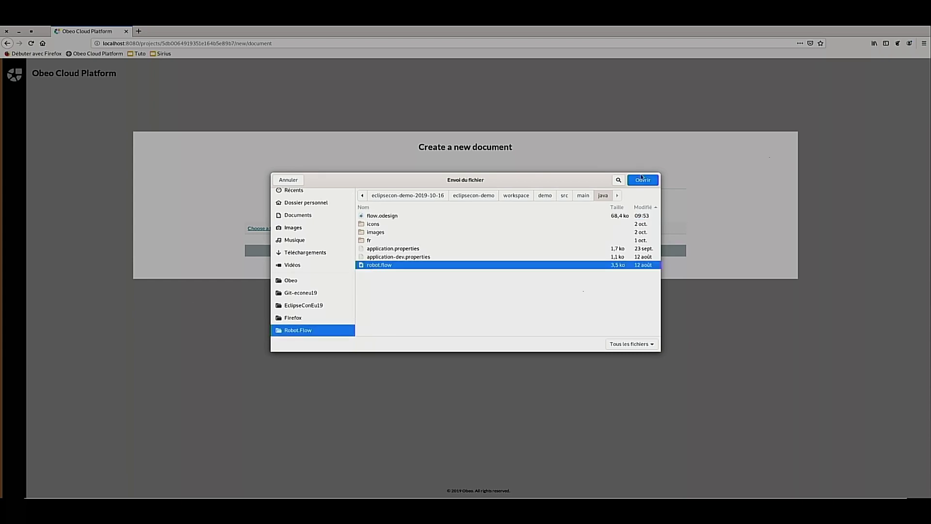
left_click(645, 181)
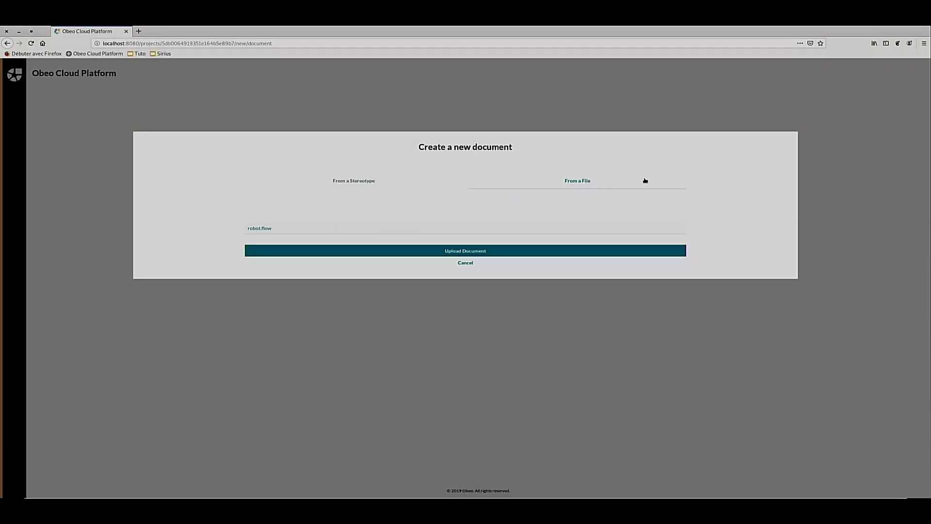
left_click(441, 249)
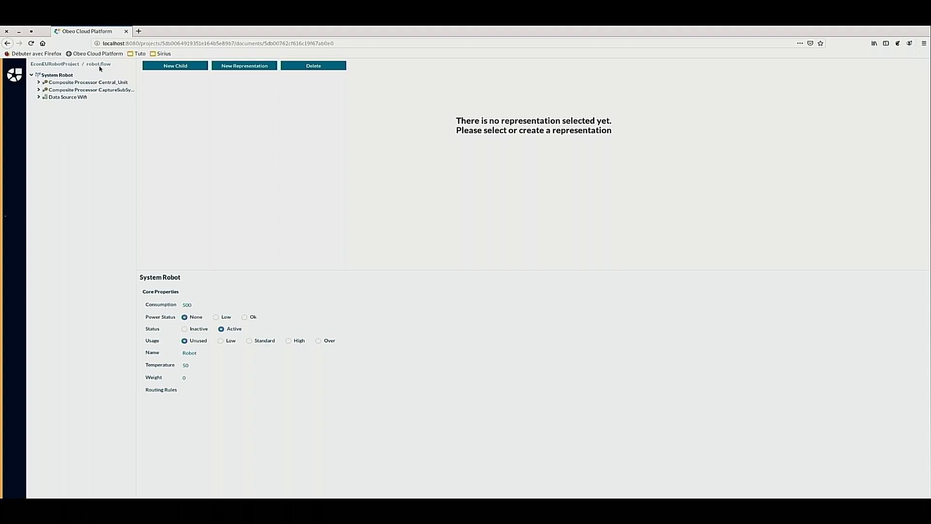
Step: Create a Topography representation for the Robot system in robot.flow and open it
left_click(246, 67)
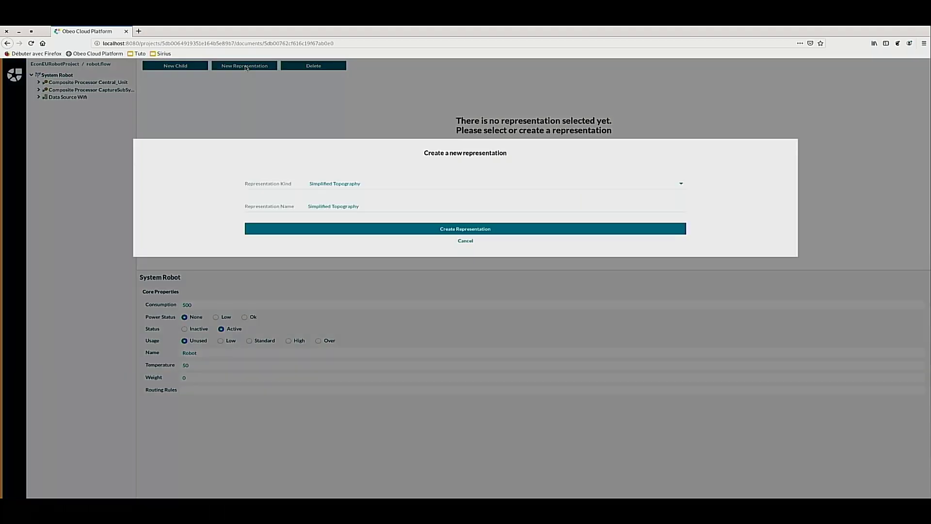
left_click(344, 183)
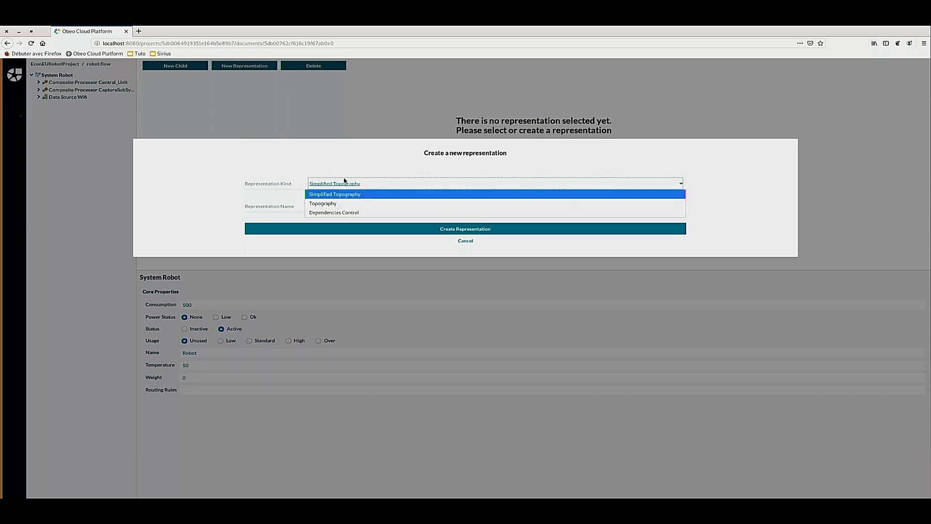
left_click(336, 203)
left_click(347, 228)
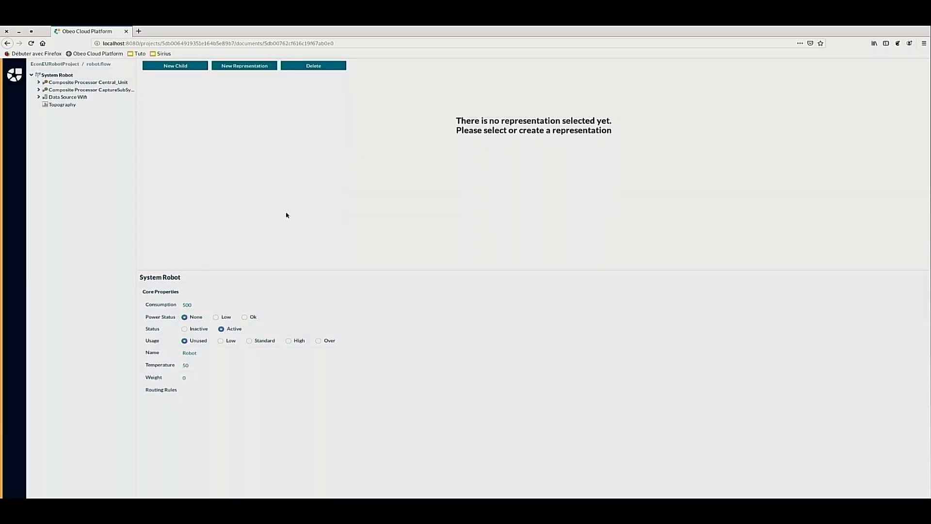
left_click(61, 105)
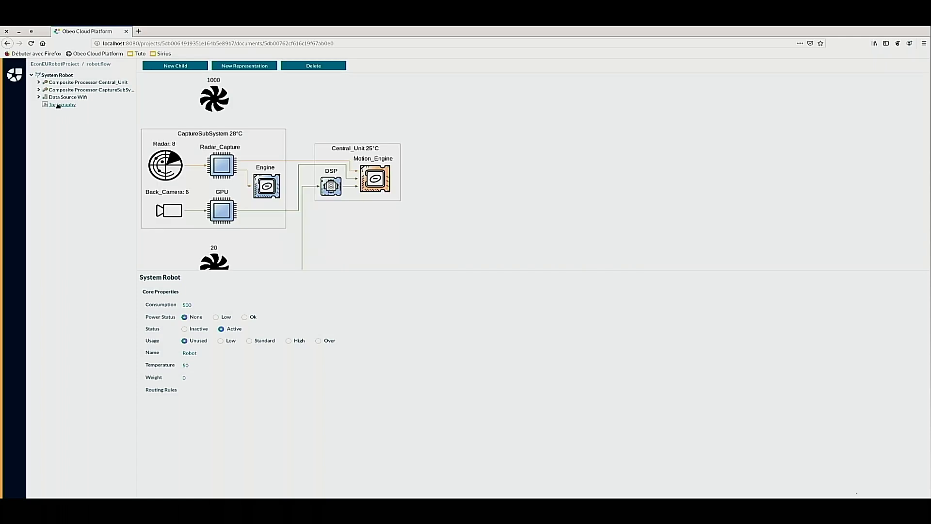